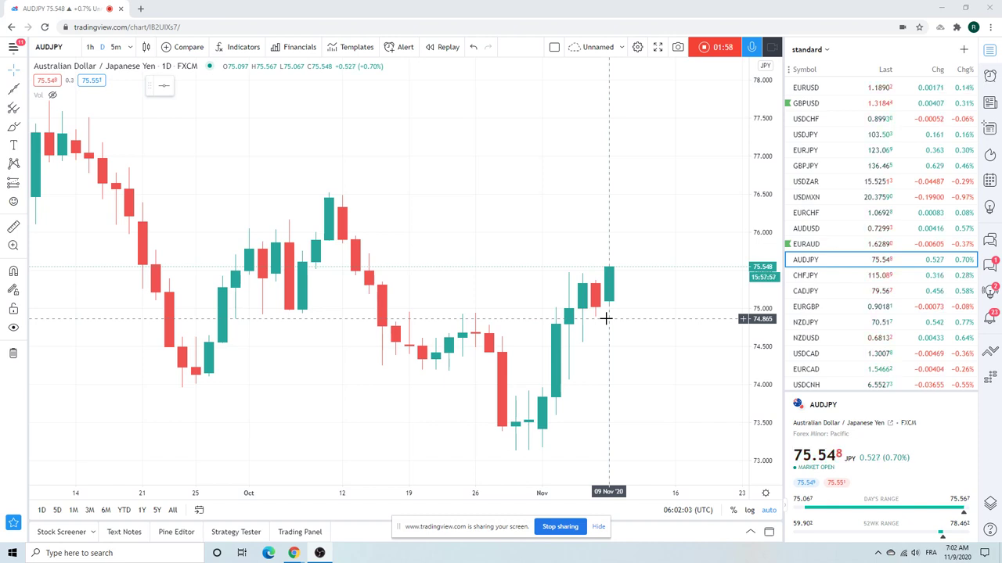
Scroll the watchlist down to bring the ES1! S&P 500 E-mini Futures row into view.
scroll(837, 256, down, 2)
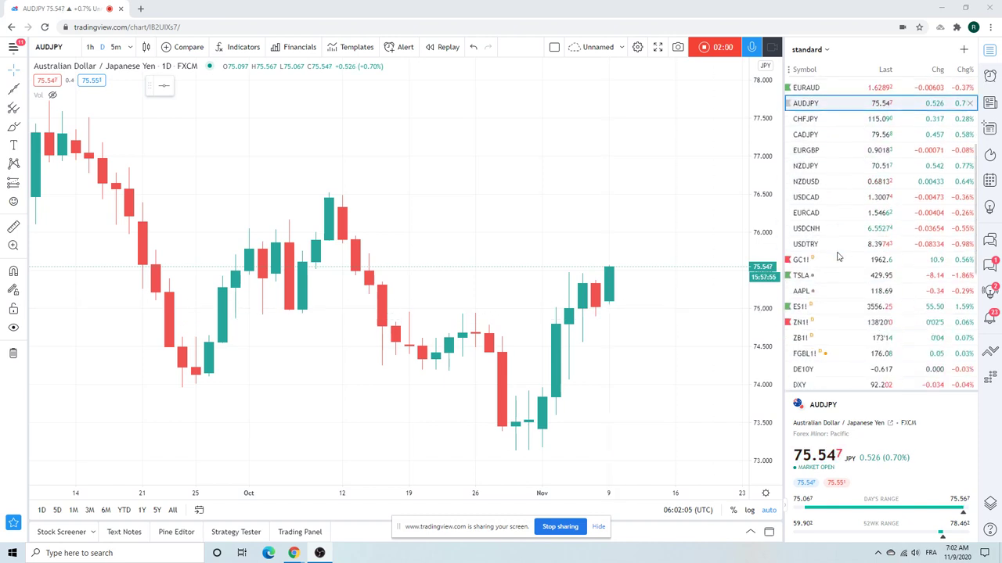
Load ES1! S&P 500 E-mini Futures and compare its hourly and daily candles.
click(828, 307)
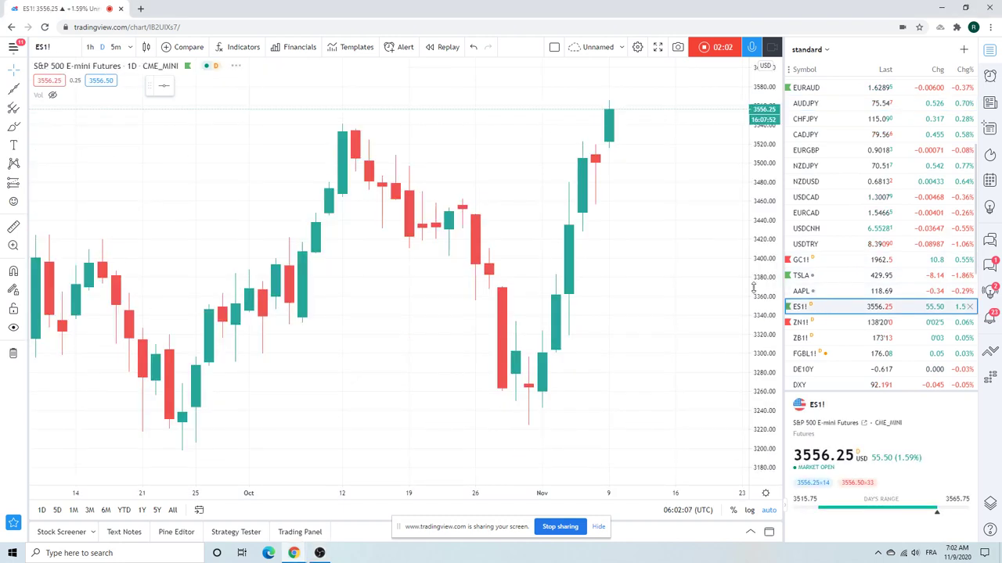
click(90, 47)
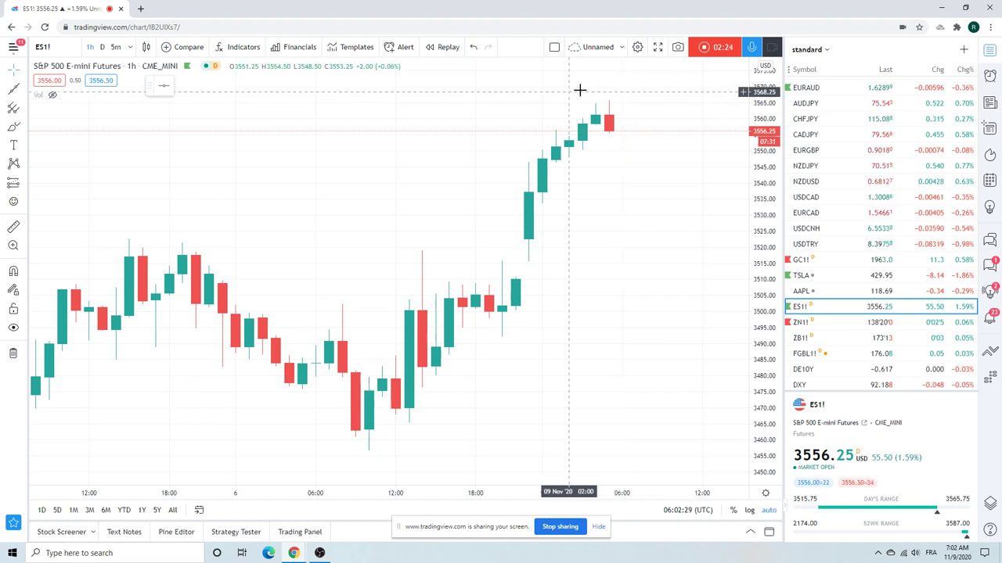
click(102, 47)
Go back to hourly candles and open the USDTRY U.S. Dollar / Turkish Lira chart.
scroll(407, 115, down, 3)
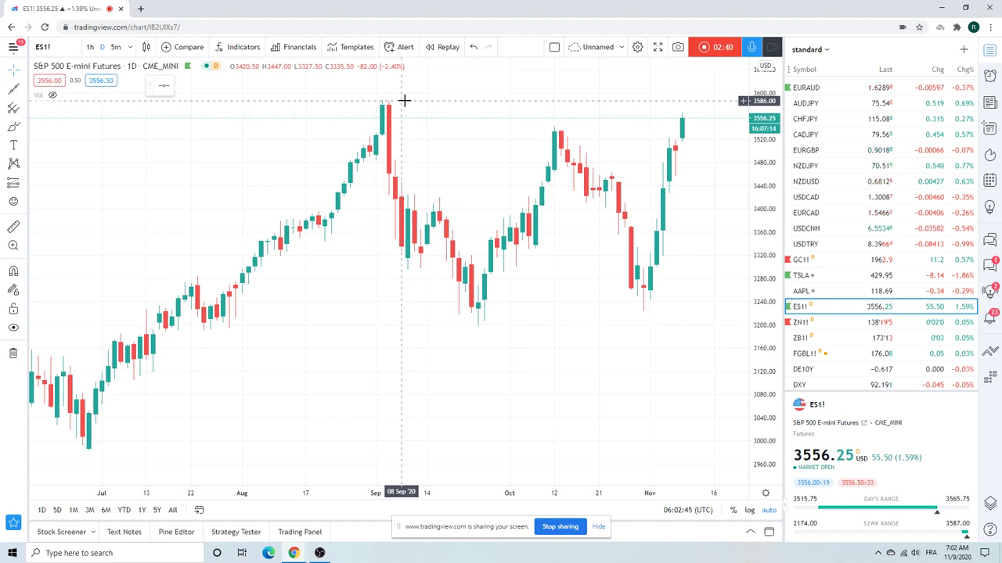
click(90, 47)
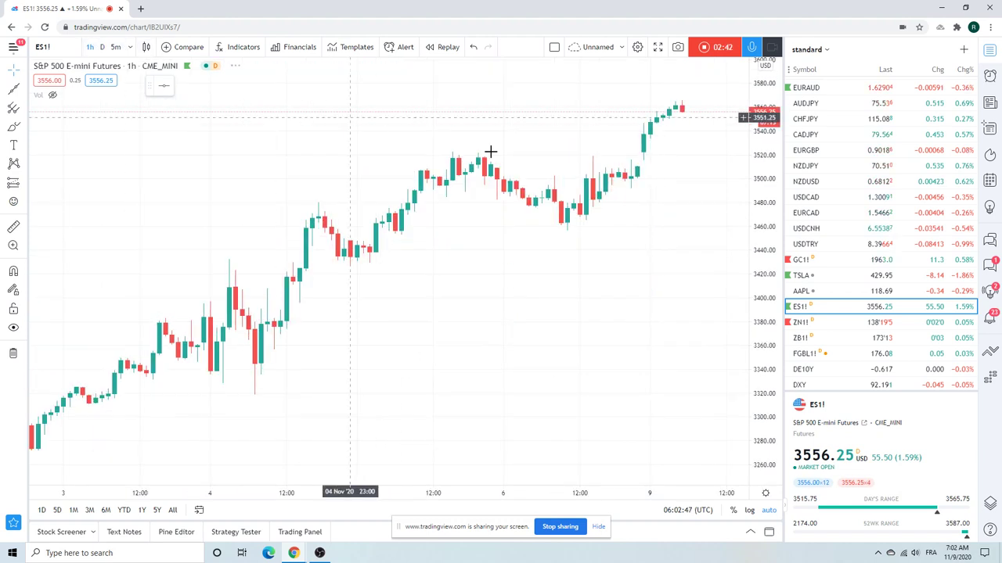
click(806, 248)
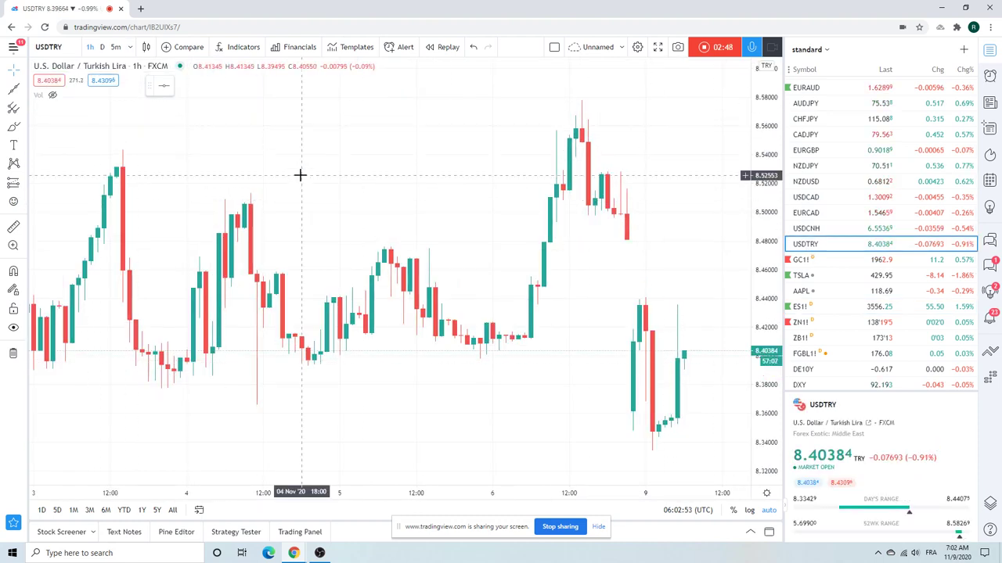
Put USDTRY on daily candles, zoom out to March–November, and return the watchlist to the top.
click(103, 47)
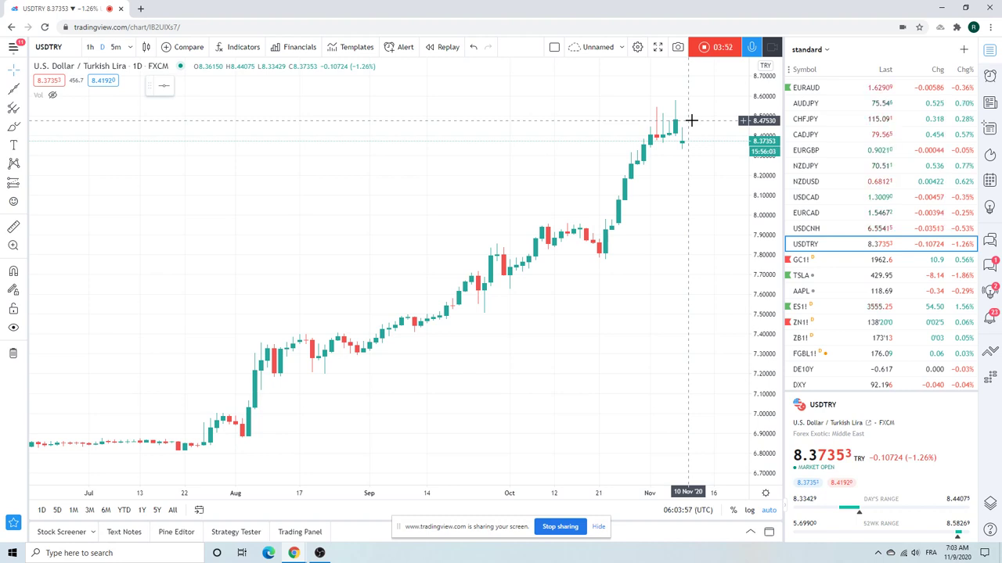
scroll(689, 134, down, 3)
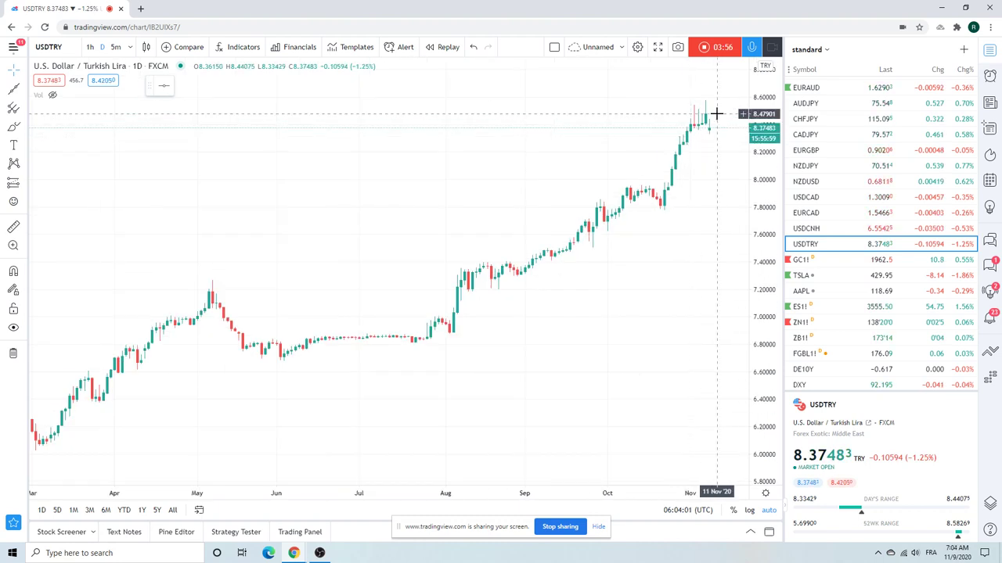
scroll(838, 169, up, 3)
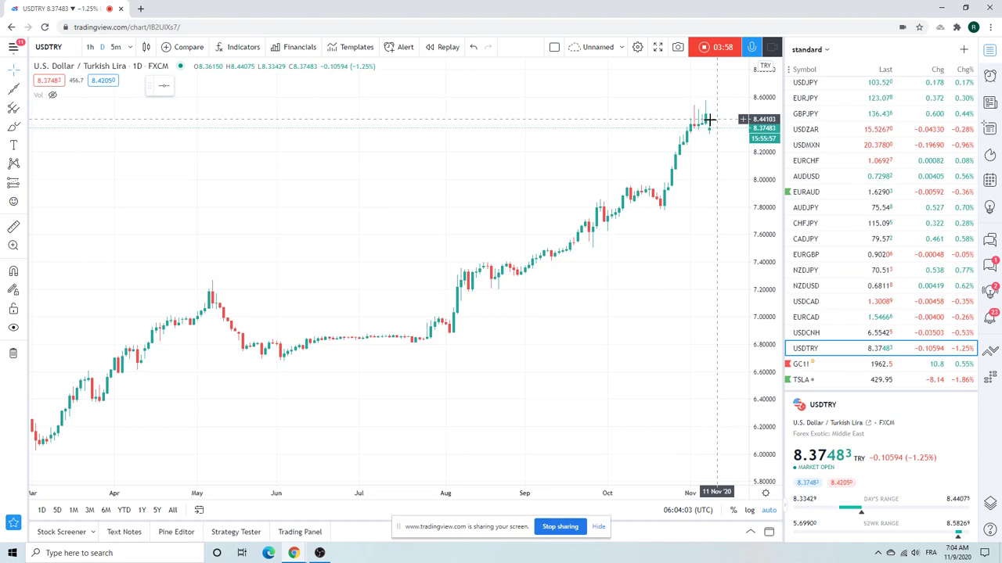
scroll(853, 168, up, 3)
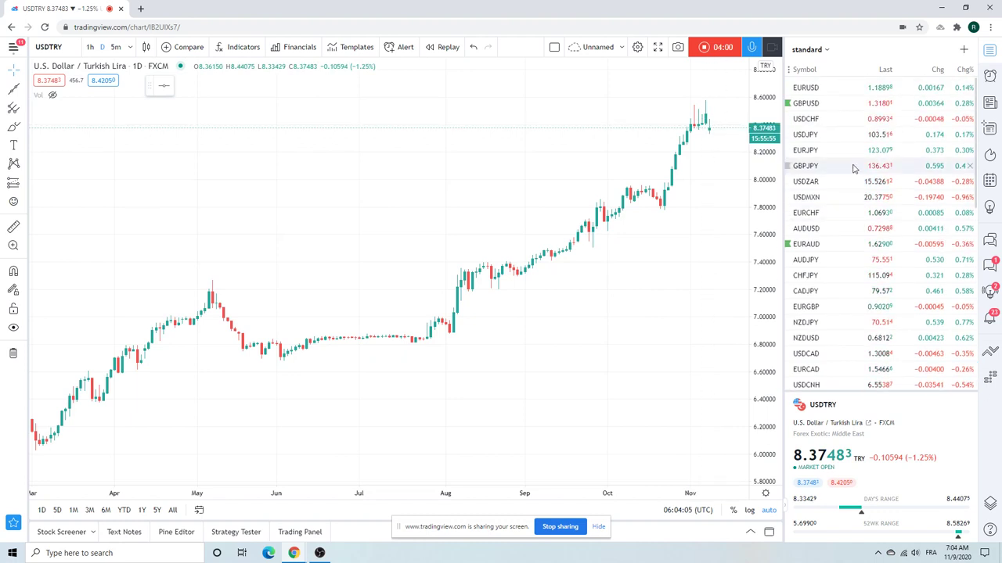
Review the EURUSD daily chart, then load GBPUSD British Pound / U.S. Dollar.
click(810, 89)
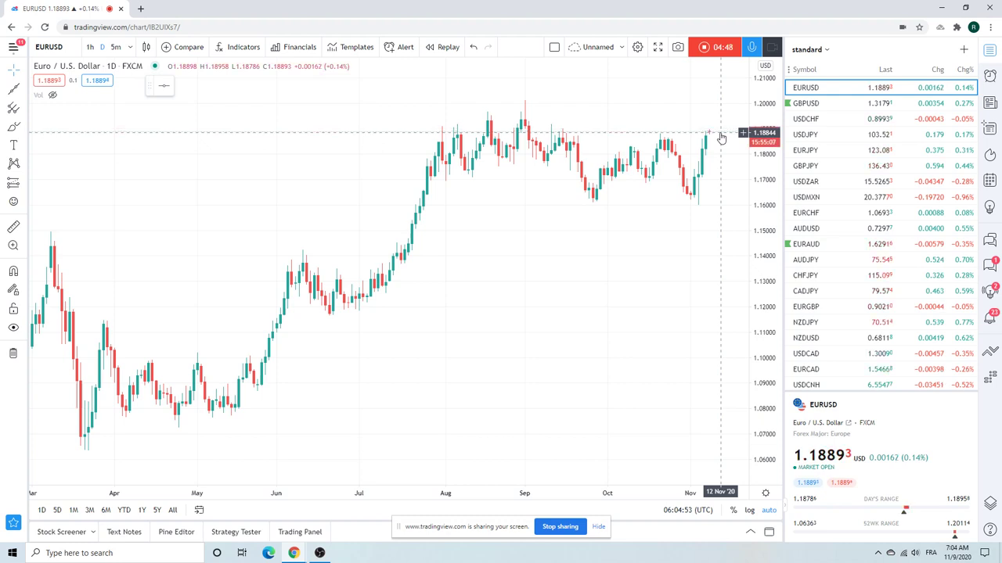
click(810, 103)
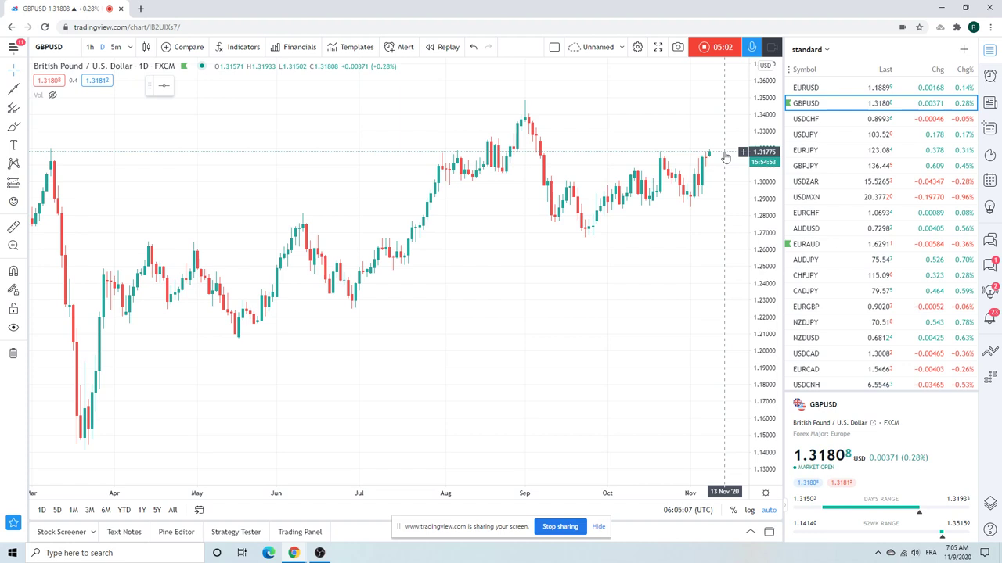
Load USDCHF, USDJPY, EURJPY and finally GBPJPY from the watchlist in turn.
click(820, 121)
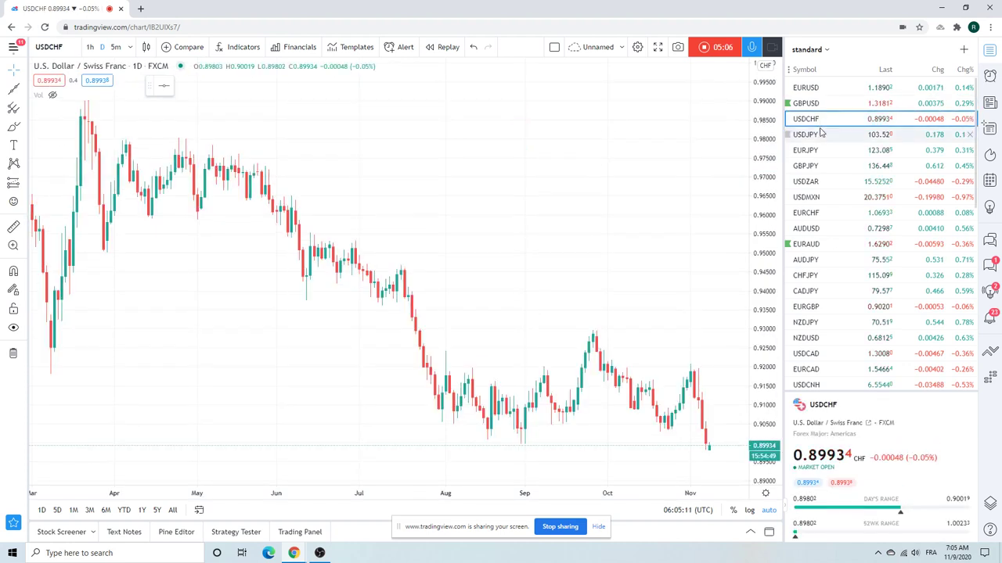
click(818, 134)
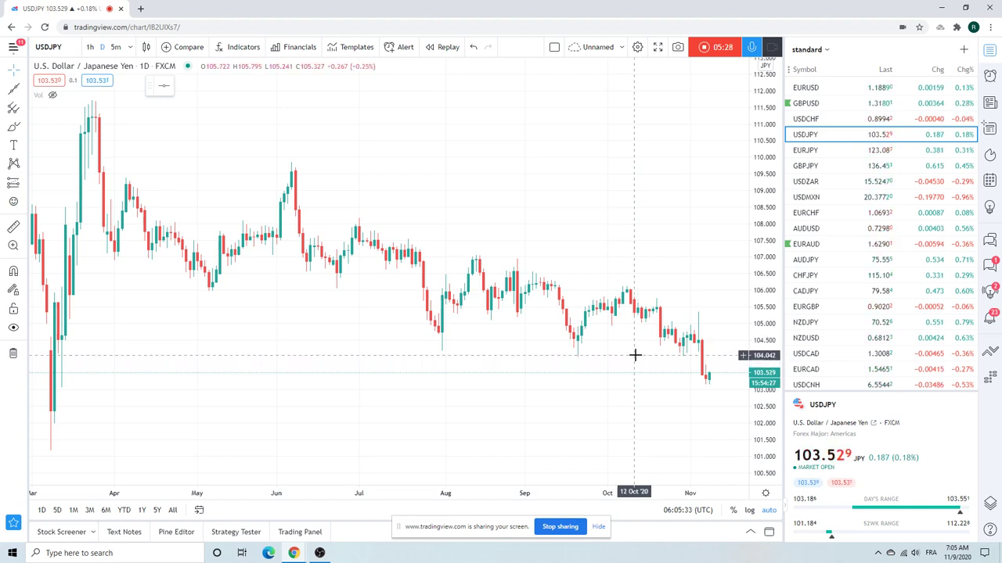
click(815, 153)
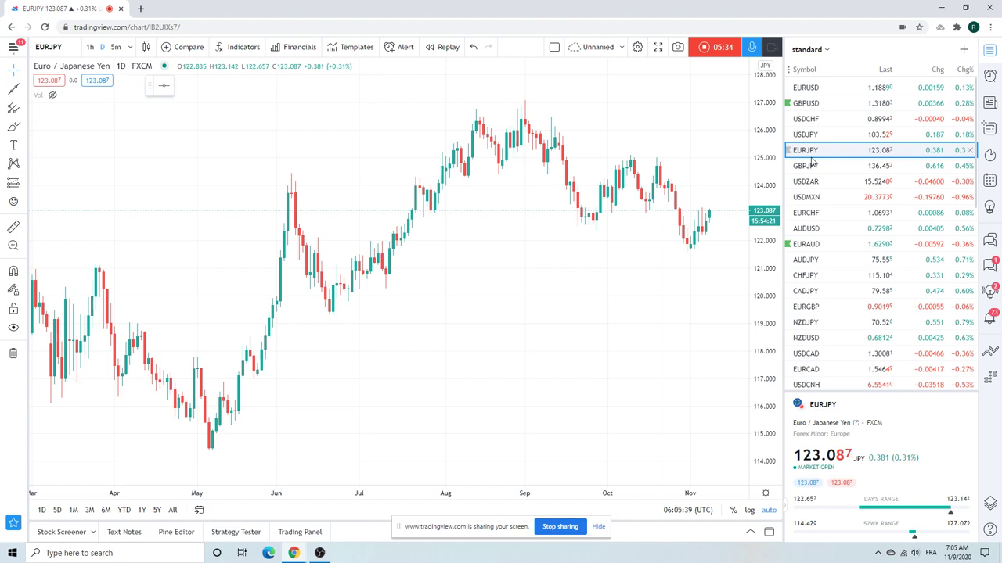
click(811, 166)
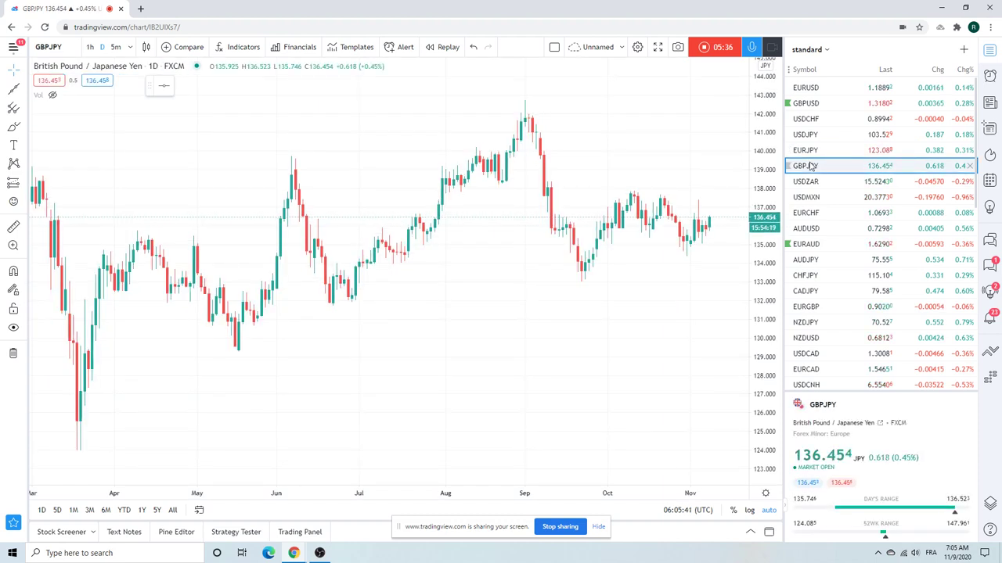
Load USDMXN and zoom out so the daily chart reaches back to August 2019.
click(810, 197)
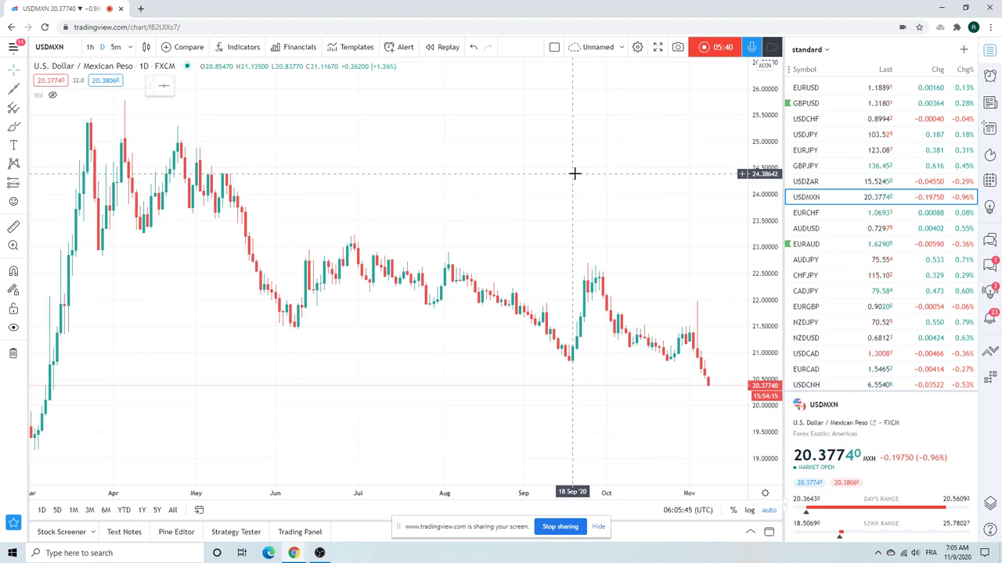
scroll(575, 173, down, 3)
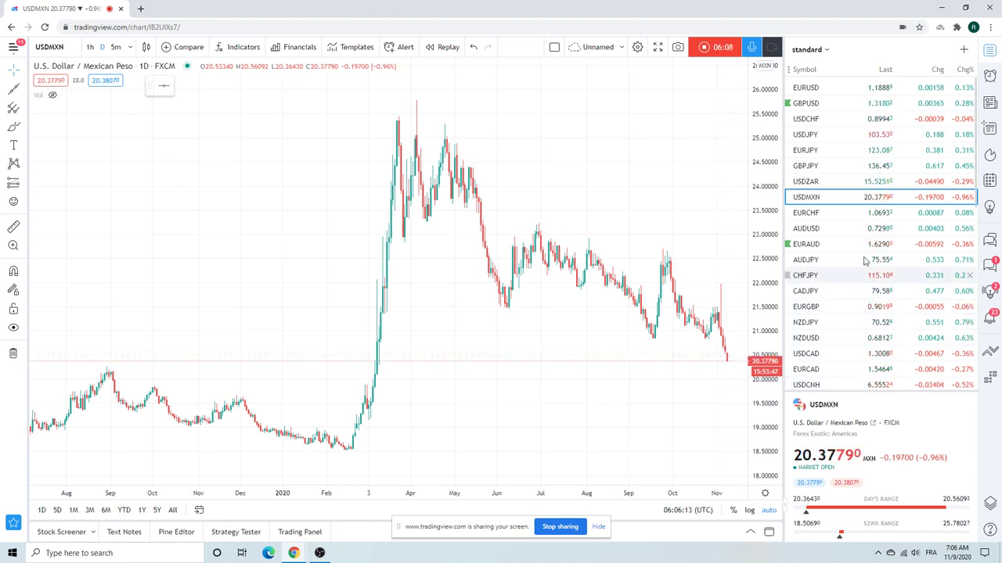
Review AUDUSD, step down to EURAUD, and zoom to show its March 2020 spike.
click(817, 229)
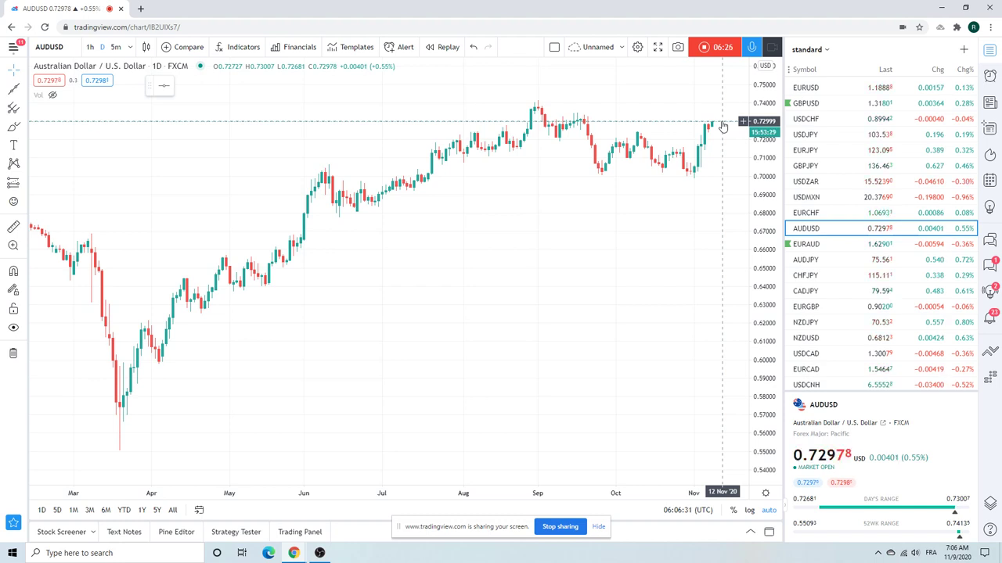
key(Down)
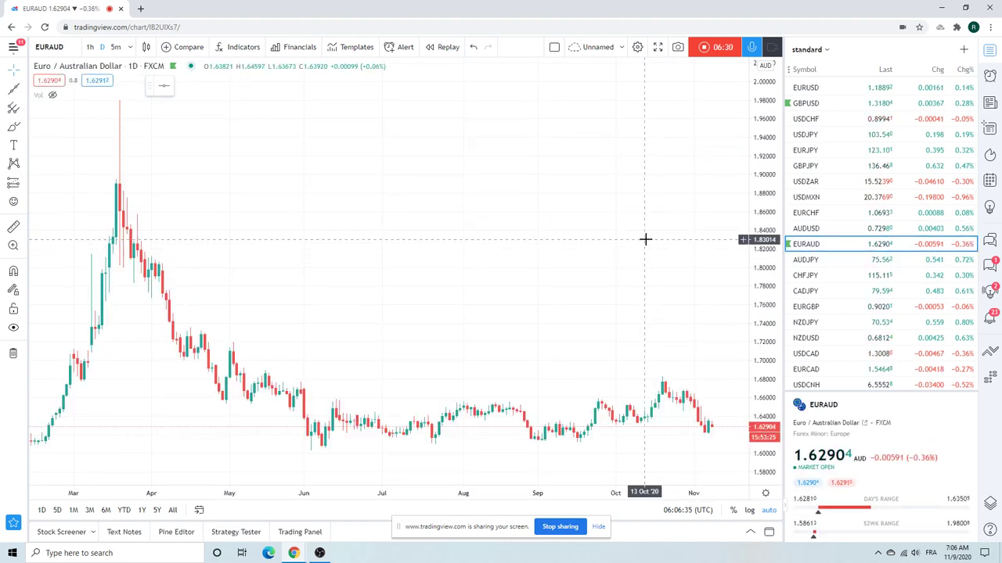
scroll(636, 244, up, 3)
scroll(637, 246, up, 1)
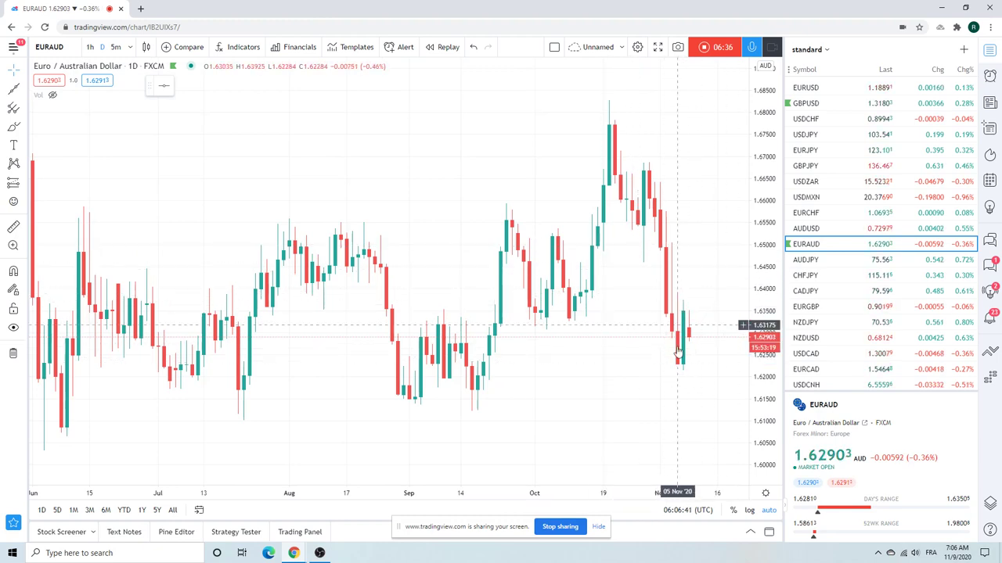
scroll(696, 313, down, 3)
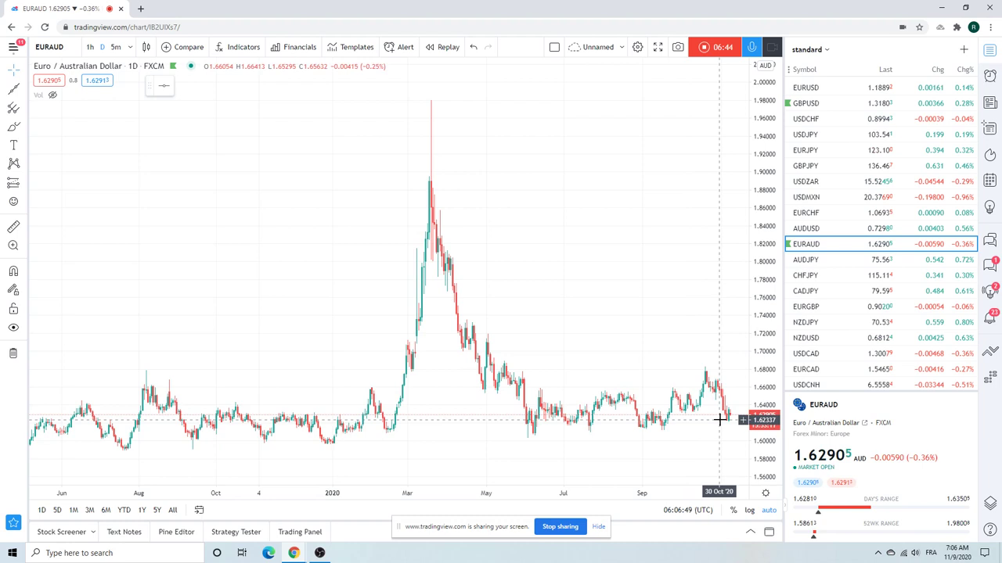
Review the AUDJPY chart, then the USDCAD chart, adjusting its zoom.
click(806, 260)
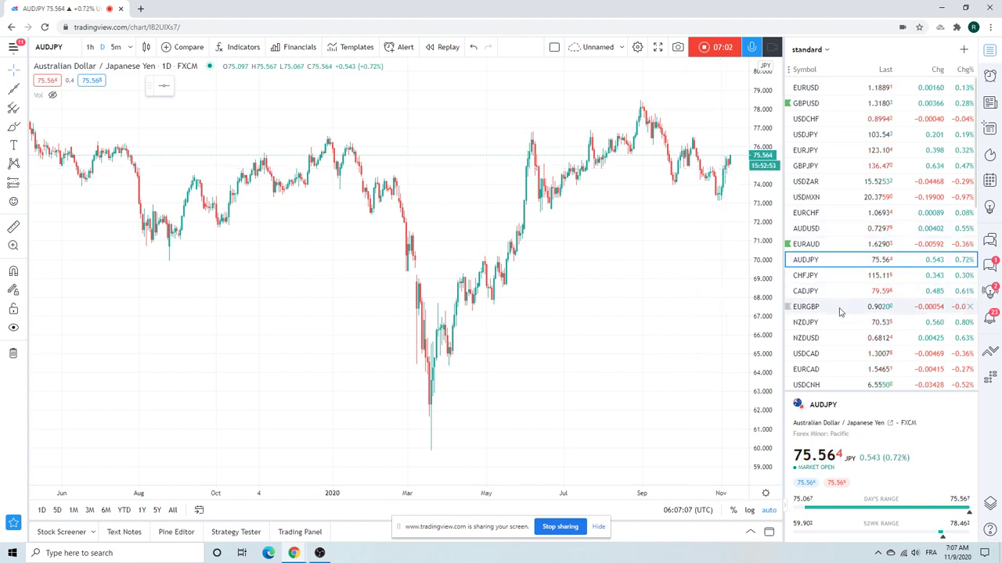
click(826, 353)
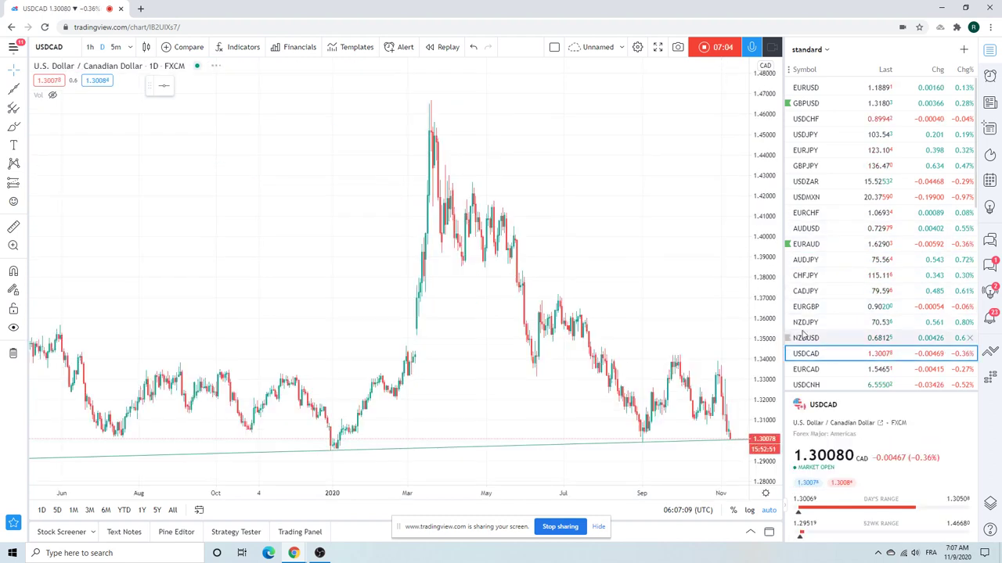
scroll(545, 165, up, 5)
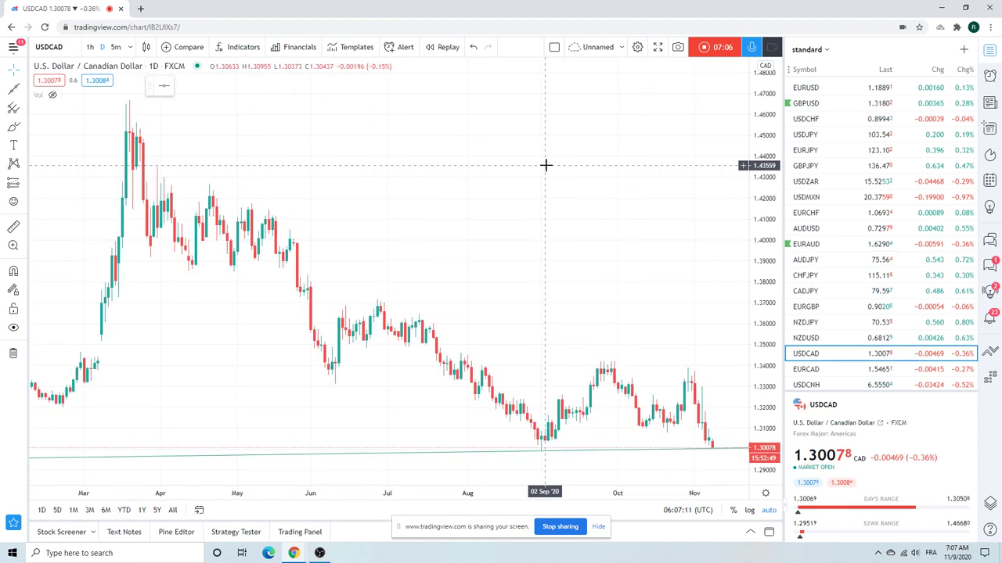
scroll(546, 165, down, 6)
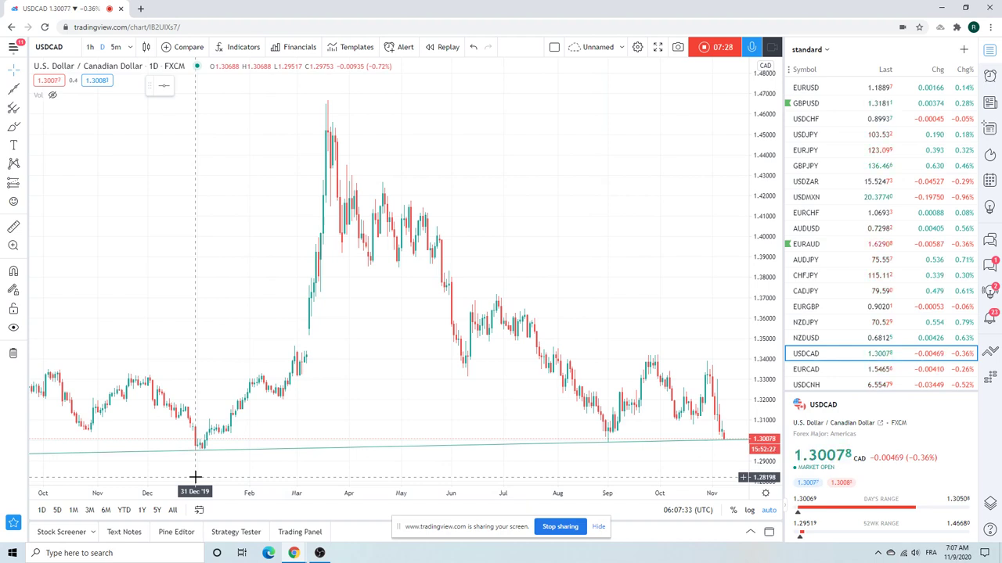
Scroll down the watchlist and load the GC1! Gold Futures (COMEX) daily chart.
scroll(493, 358, up, 3)
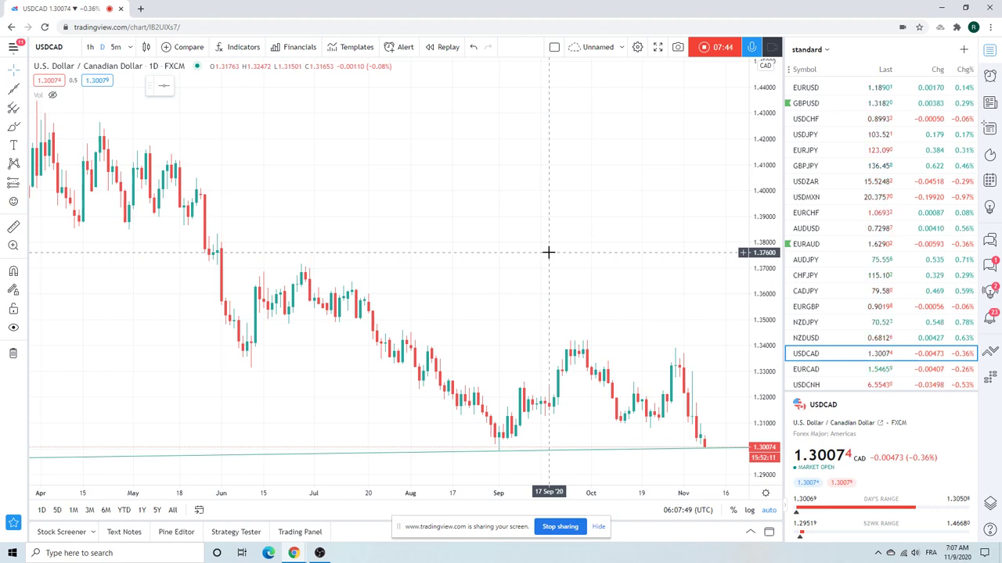
scroll(548, 252, down, 4)
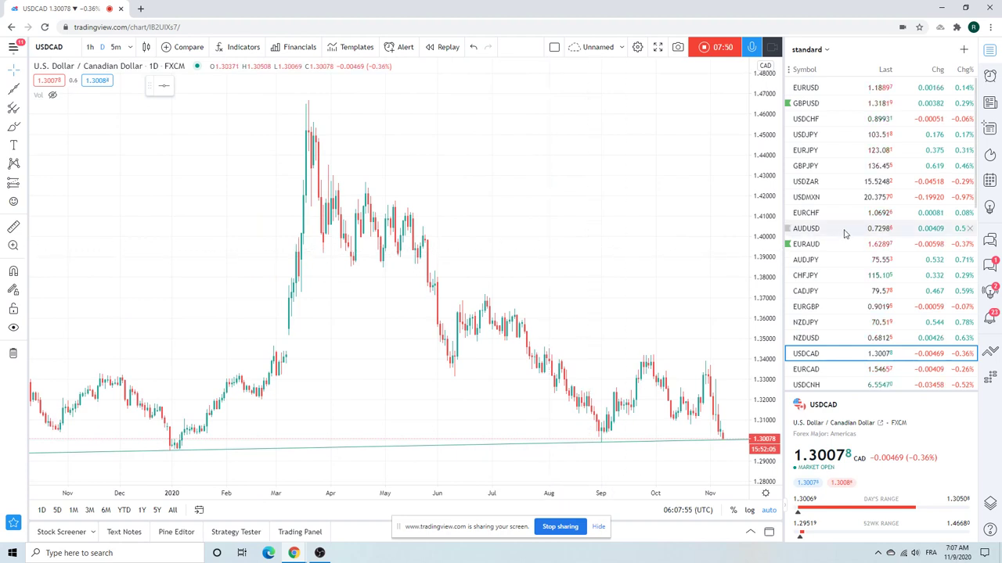
scroll(839, 234, down, 2)
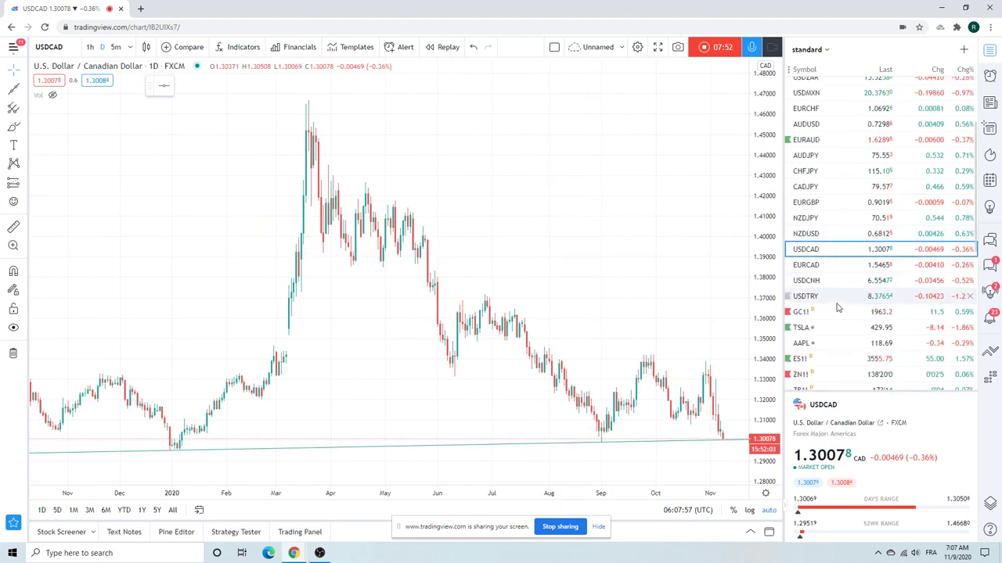
click(806, 316)
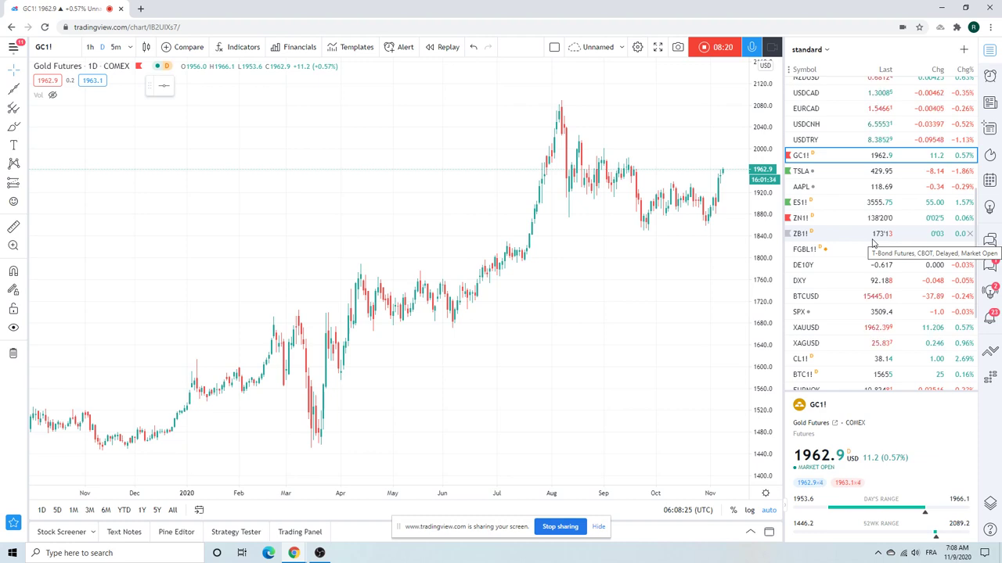
Scroll down the watchlist and load BTCUSD Bitcoin / U.S. Dollar from Coinbase.
scroll(874, 244, down, 1)
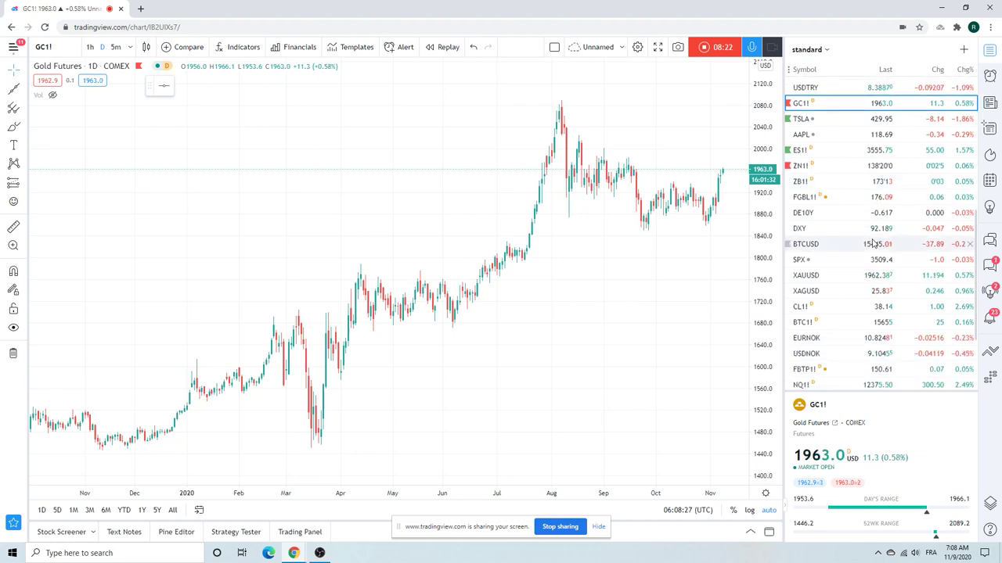
scroll(873, 244, down, 1)
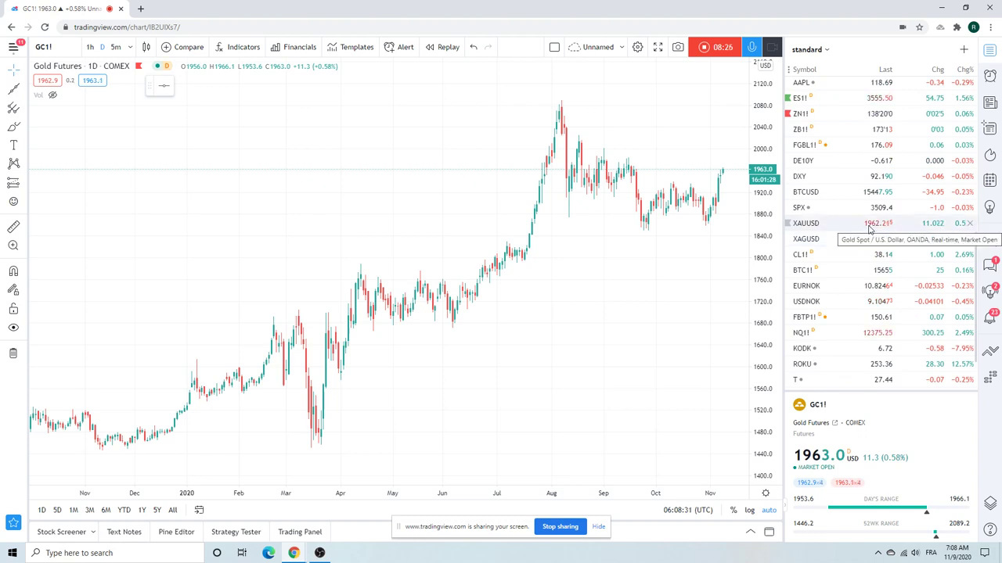
click(814, 193)
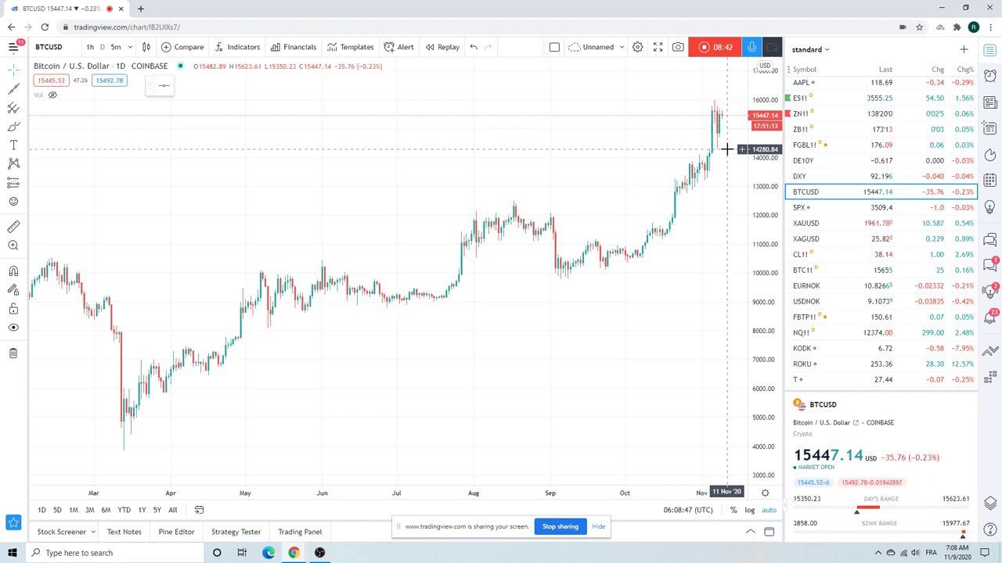
Zoom the BTCUSD chart out to its March 2020 low and back in near 15,442 USD.
scroll(638, 206, down, 2)
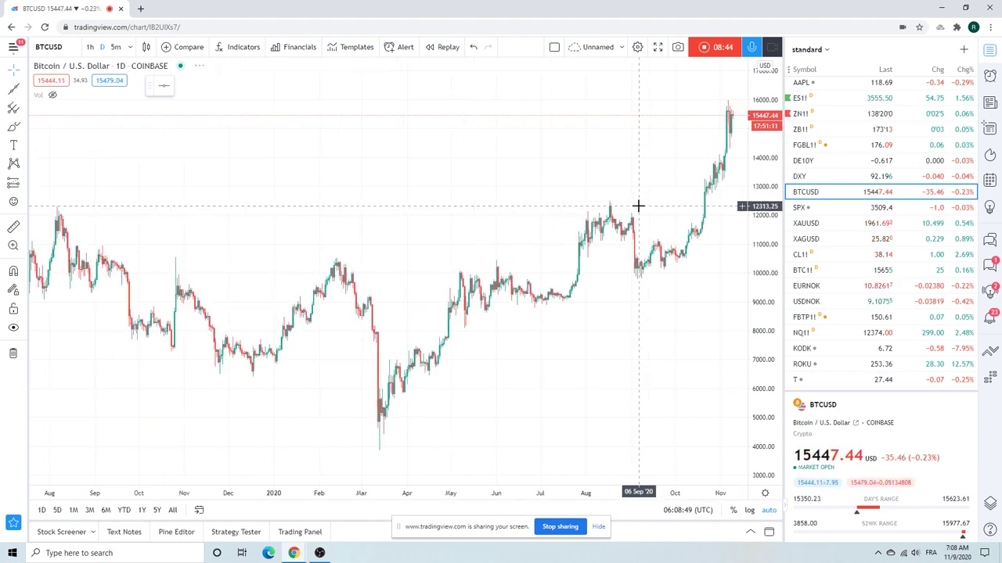
scroll(638, 206, down, 2)
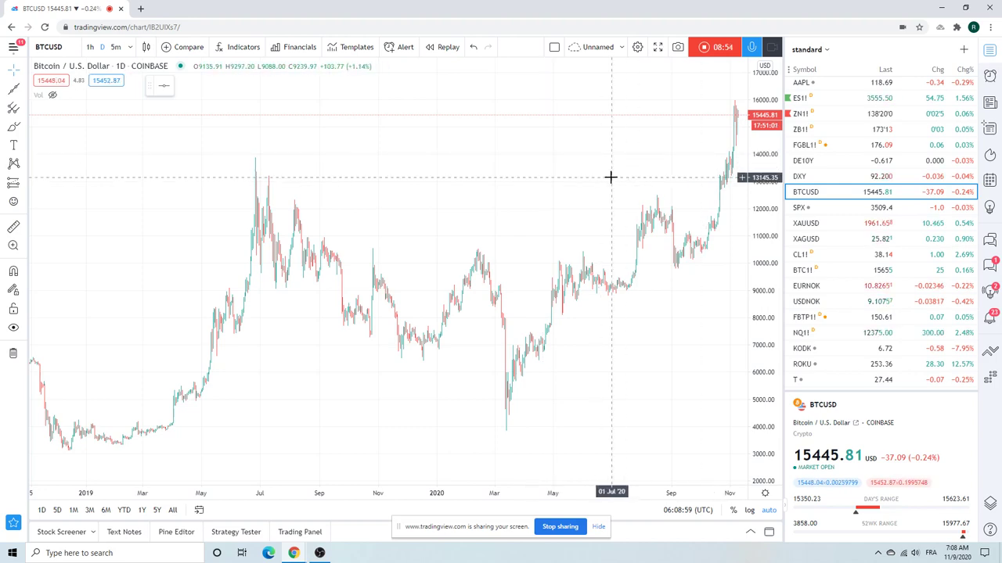
scroll(611, 177, up, 3)
scroll(610, 177, up, 1)
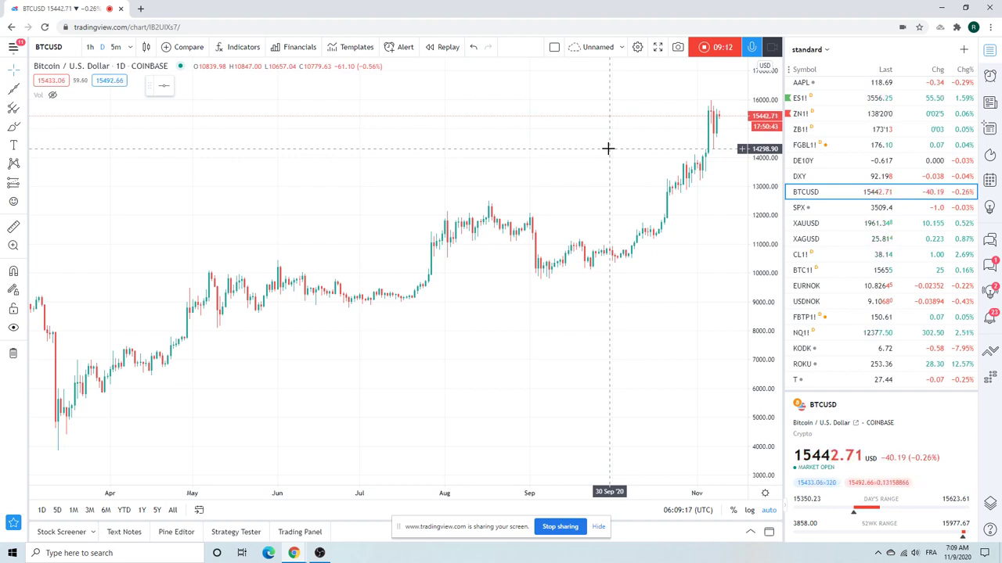
scroll(606, 156, down, 3)
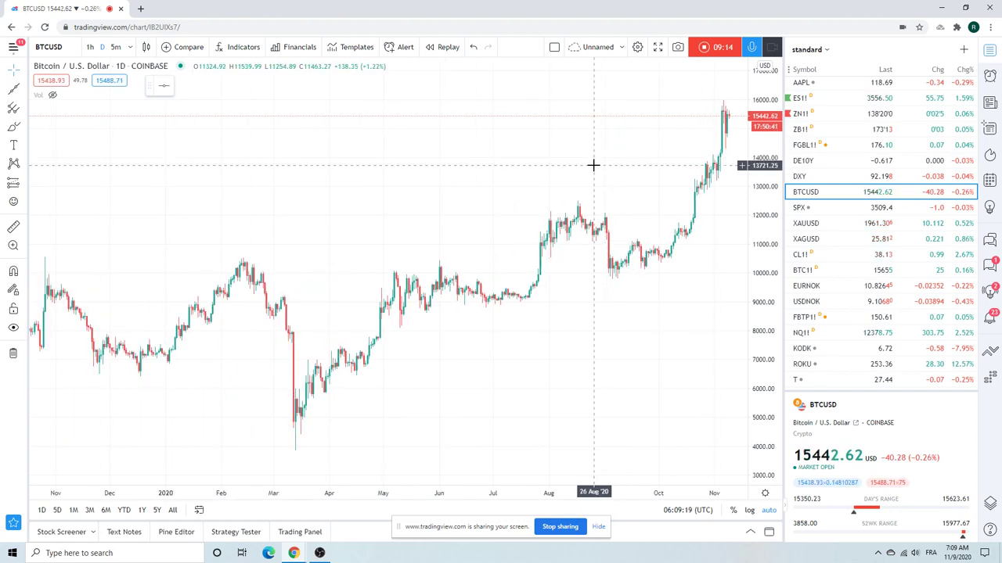
Switch to CL1! Light Crude Oil Futures and draw a ray through the late-August and early-October highs.
click(798, 260)
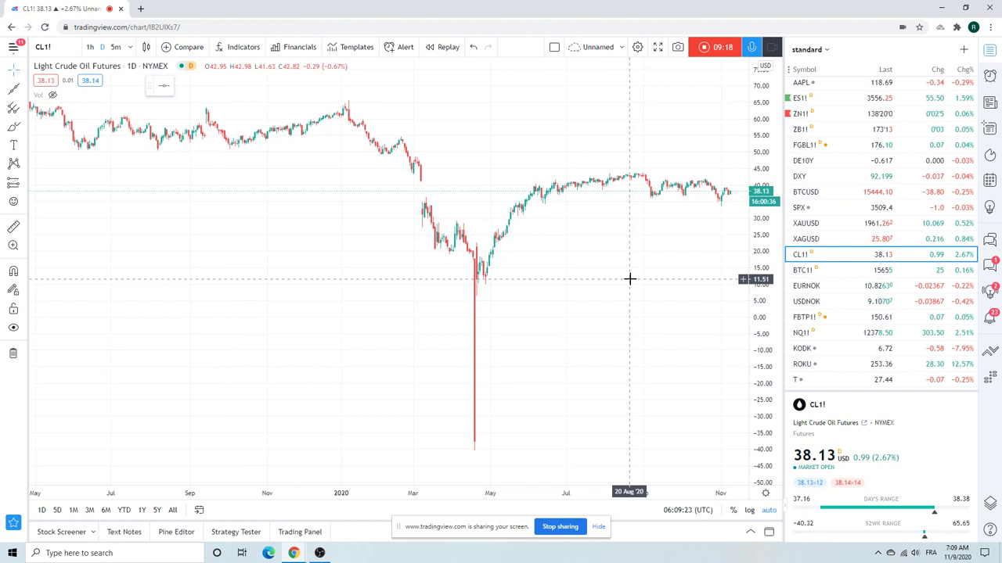
scroll(630, 277, up, 4)
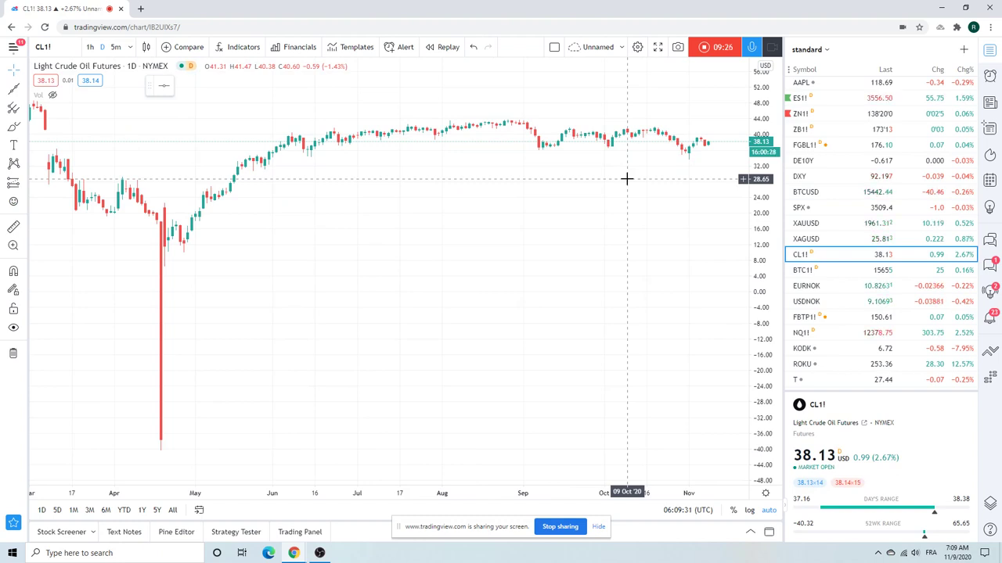
click(21, 90)
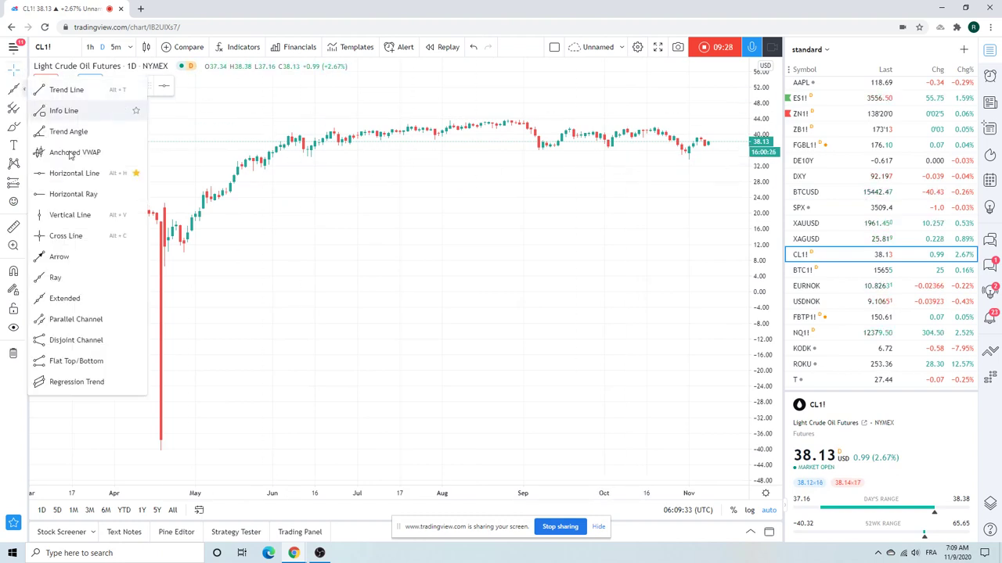
click(55, 277)
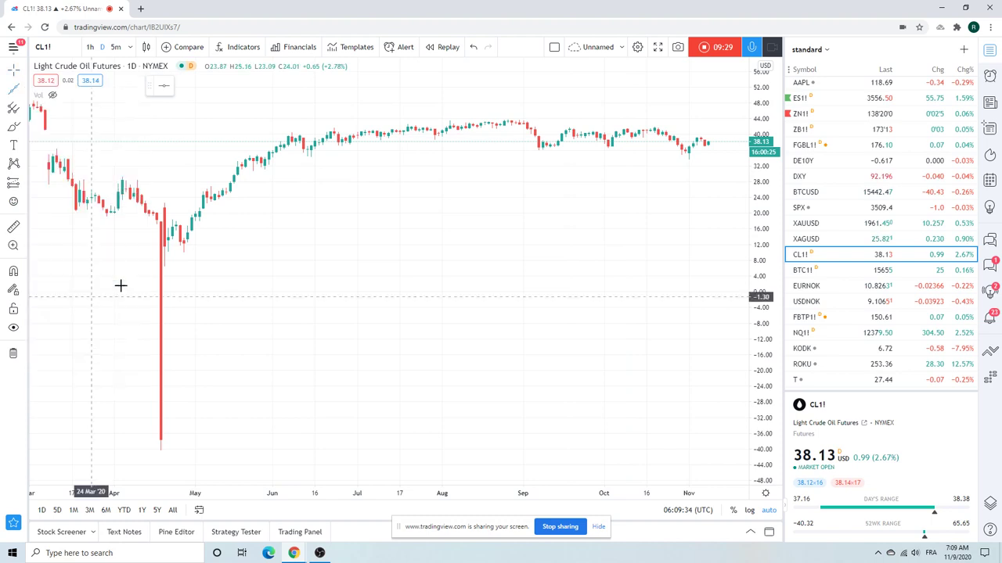
click(511, 119)
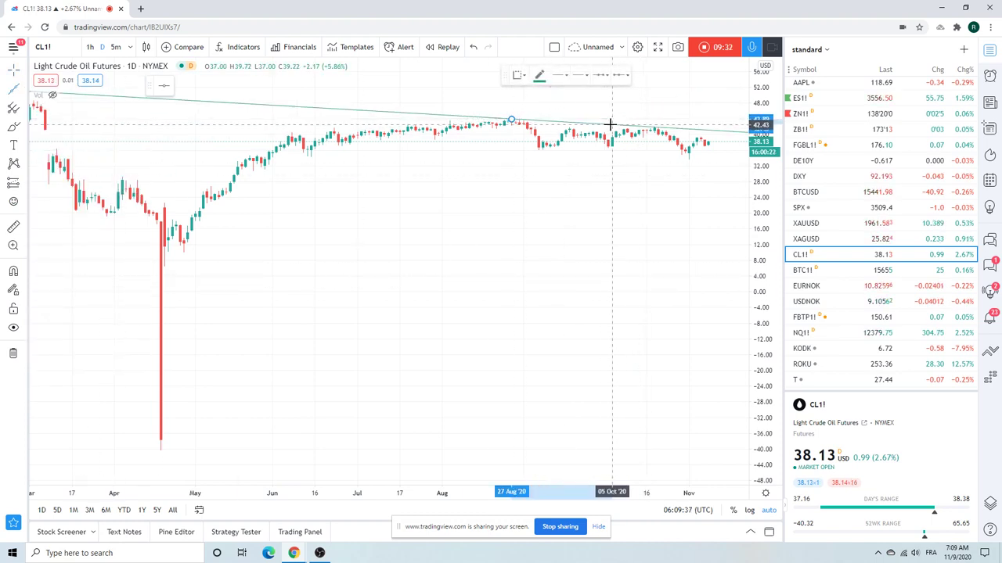
click(611, 125)
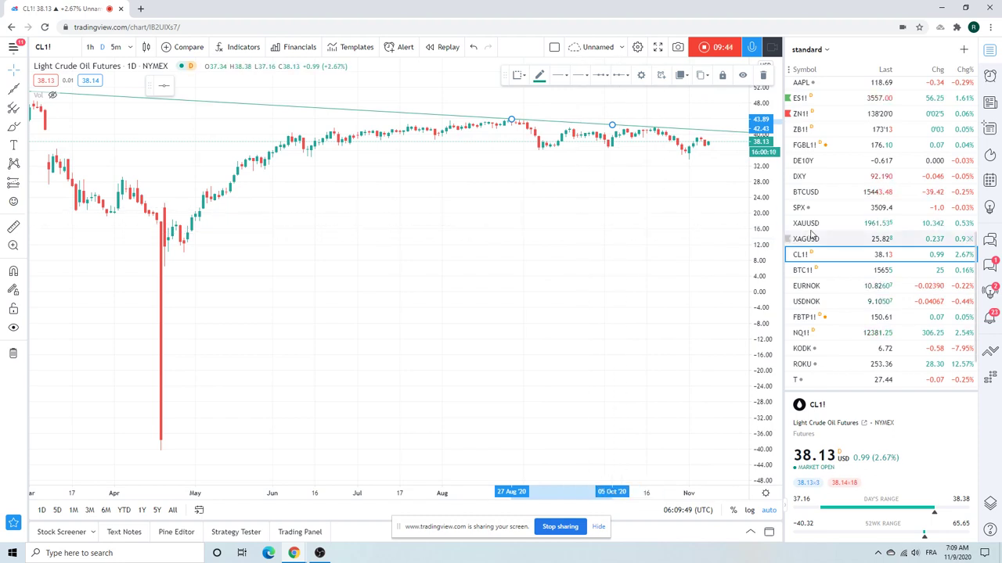
Zoom the crude oil daily chart in and out to review the descending trend line.
scroll(814, 232, up, 5)
scroll(819, 234, up, 1)
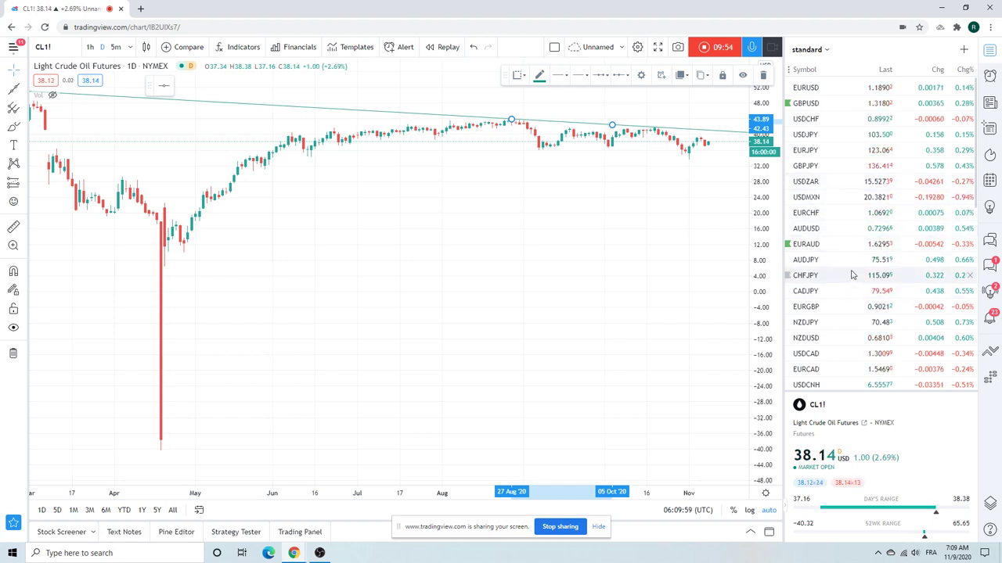
scroll(852, 274, down, 1)
scroll(852, 274, up, 1)
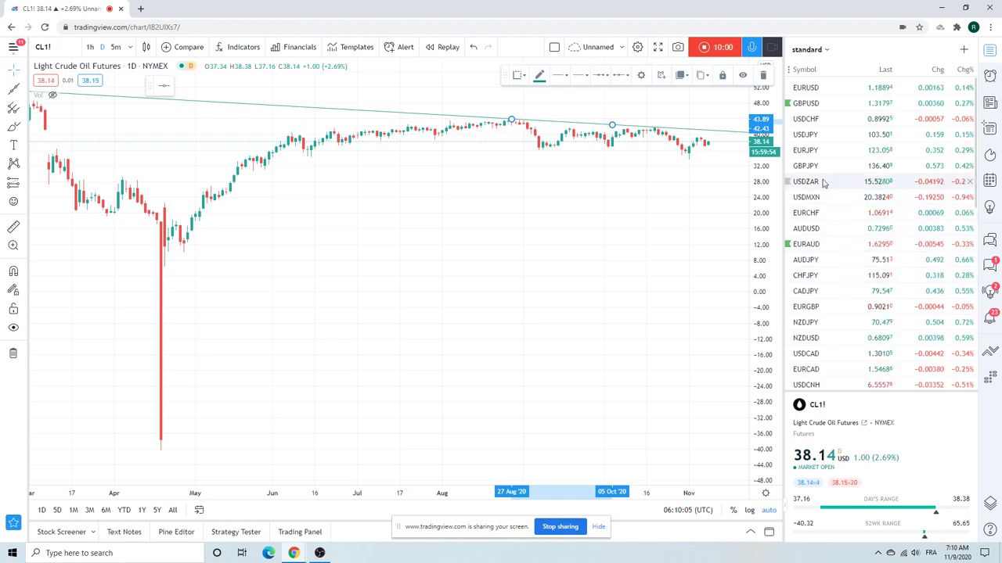
scroll(822, 183, down, 5)
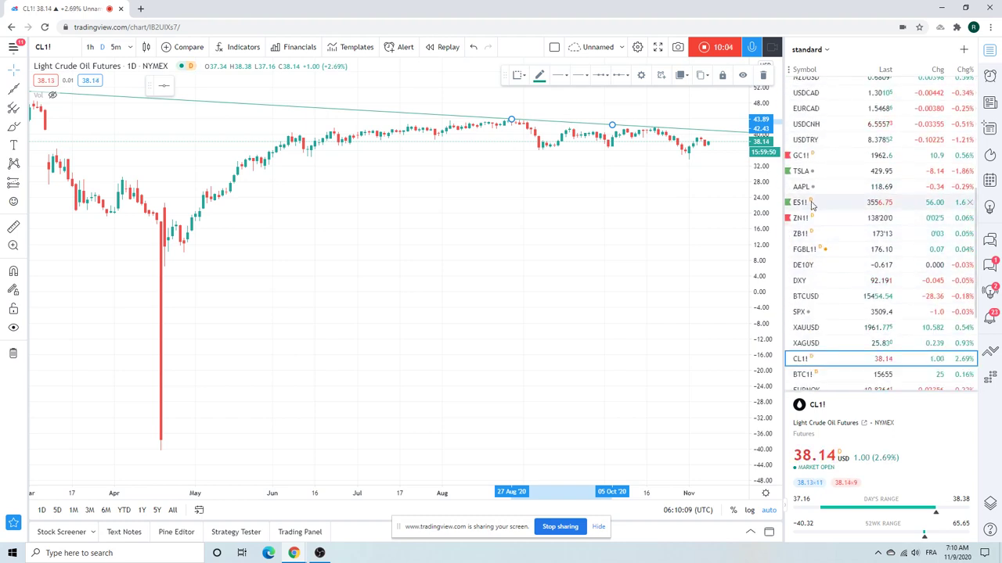
Show ES1! S&P 500 E-mini futures on 1-hour candles and adjust the chart zoom.
click(811, 203)
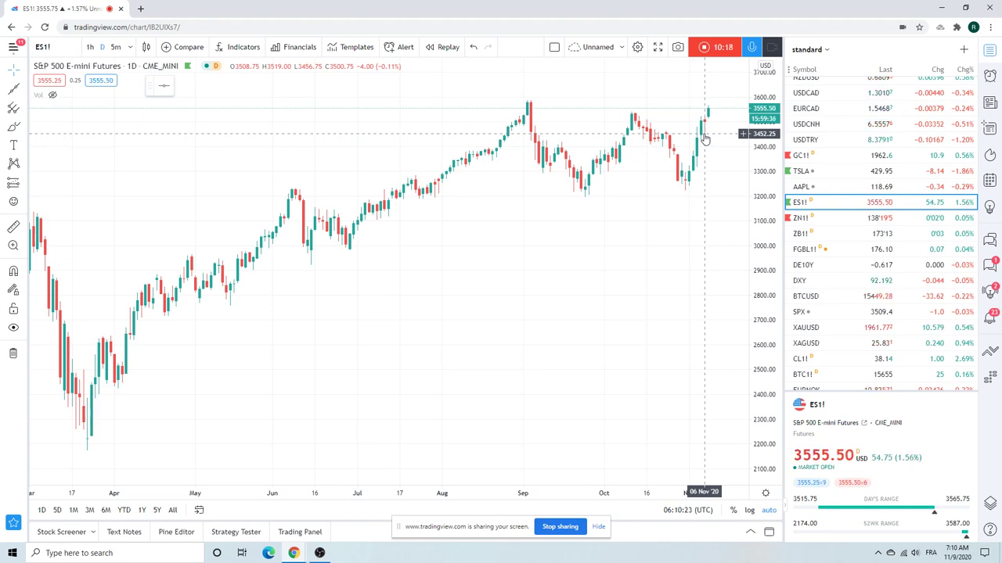
click(91, 48)
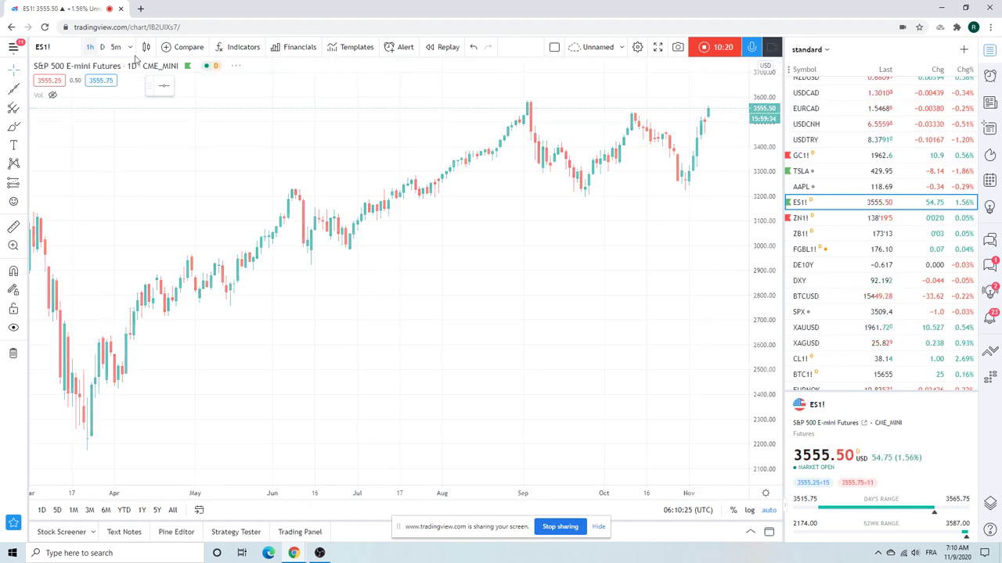
scroll(509, 166, up, 3)
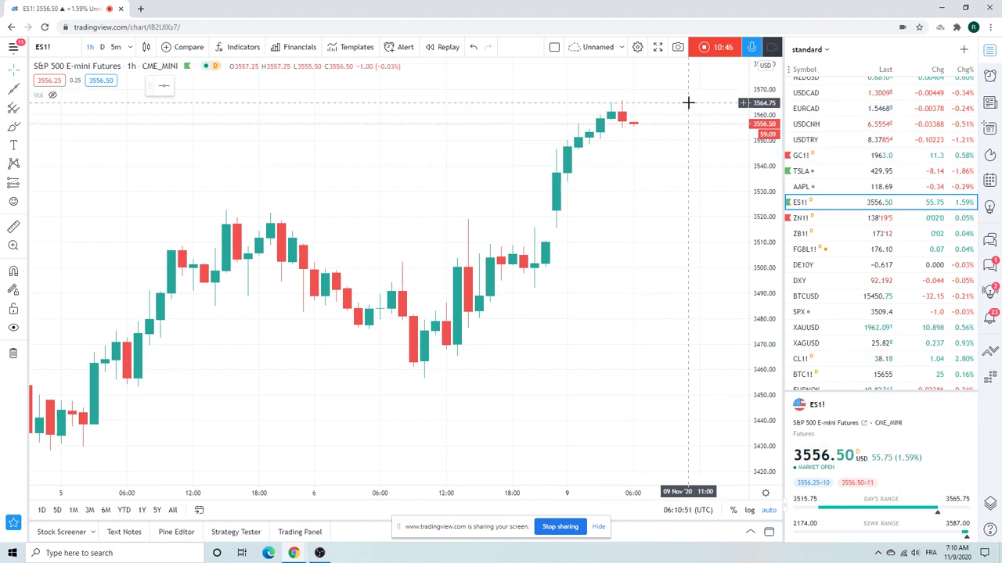
scroll(688, 109, down, 2)
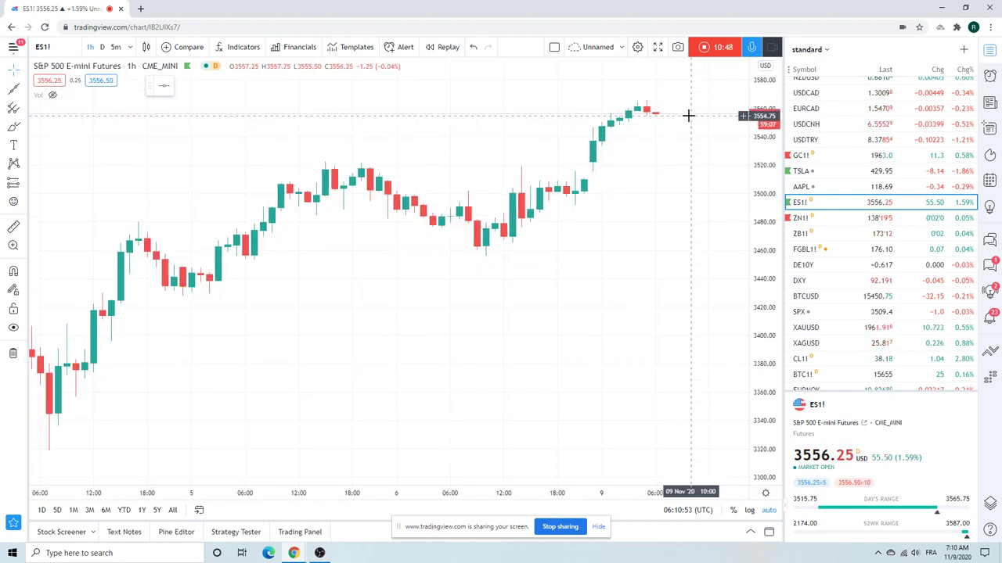